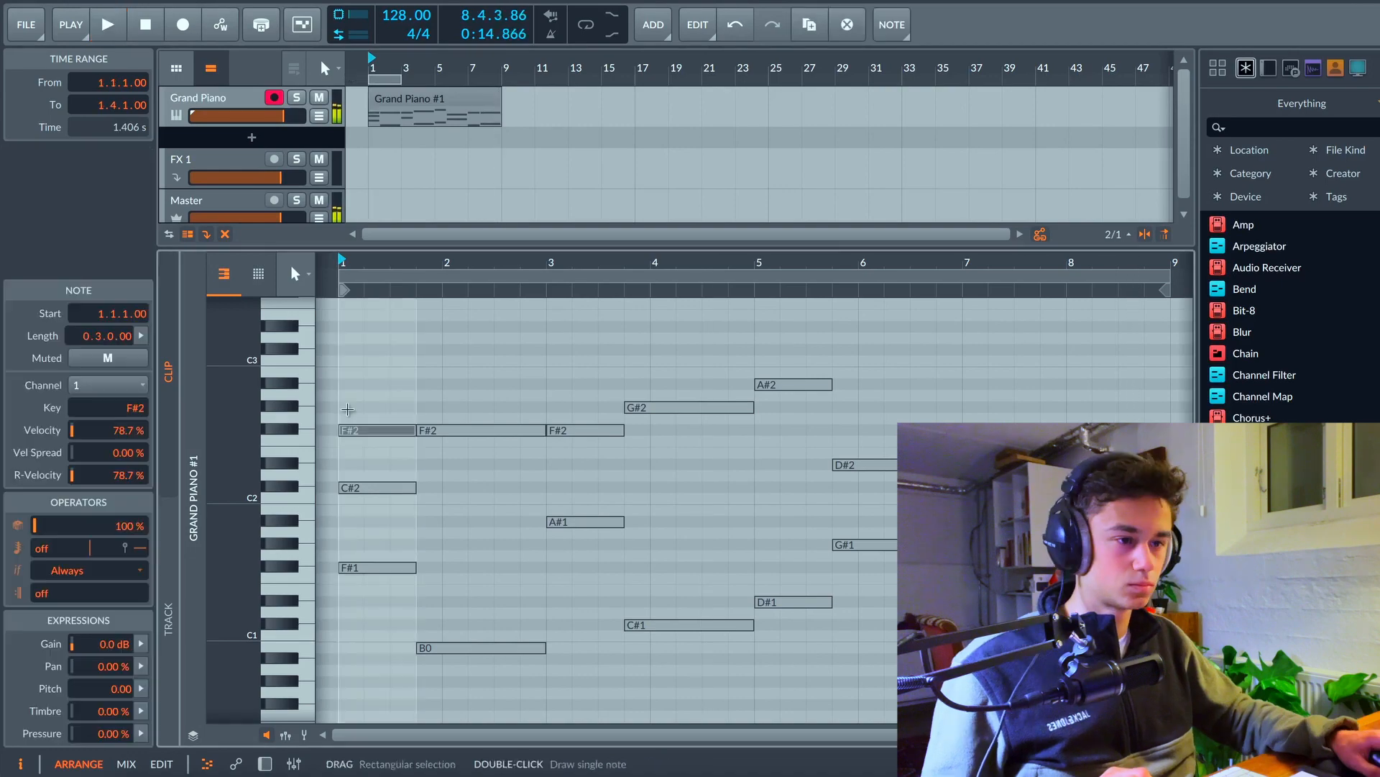
Add G#2 and A#2 notes to the first chord of the Grand Piano clip and play the progression back.
double_click(348, 408)
double_click(348, 385)
key(space)
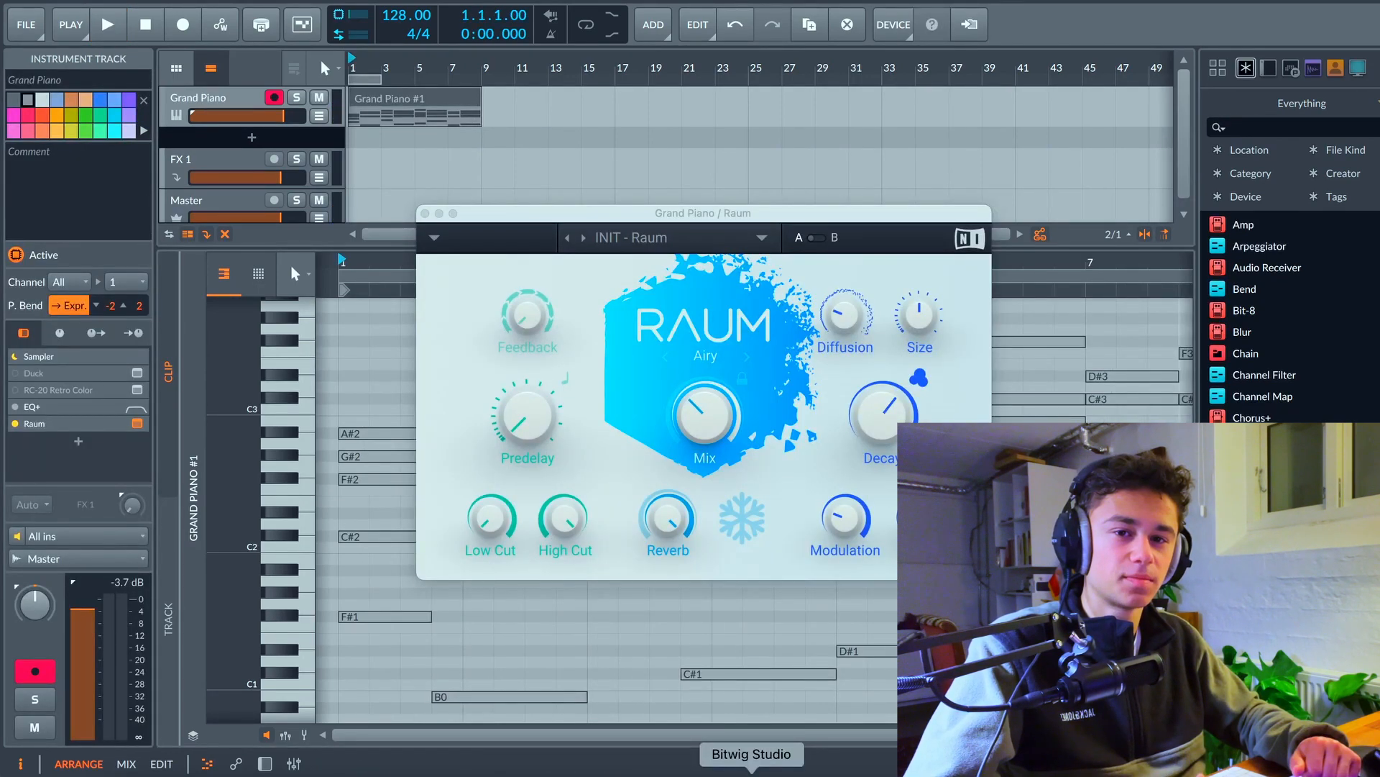
key(space)
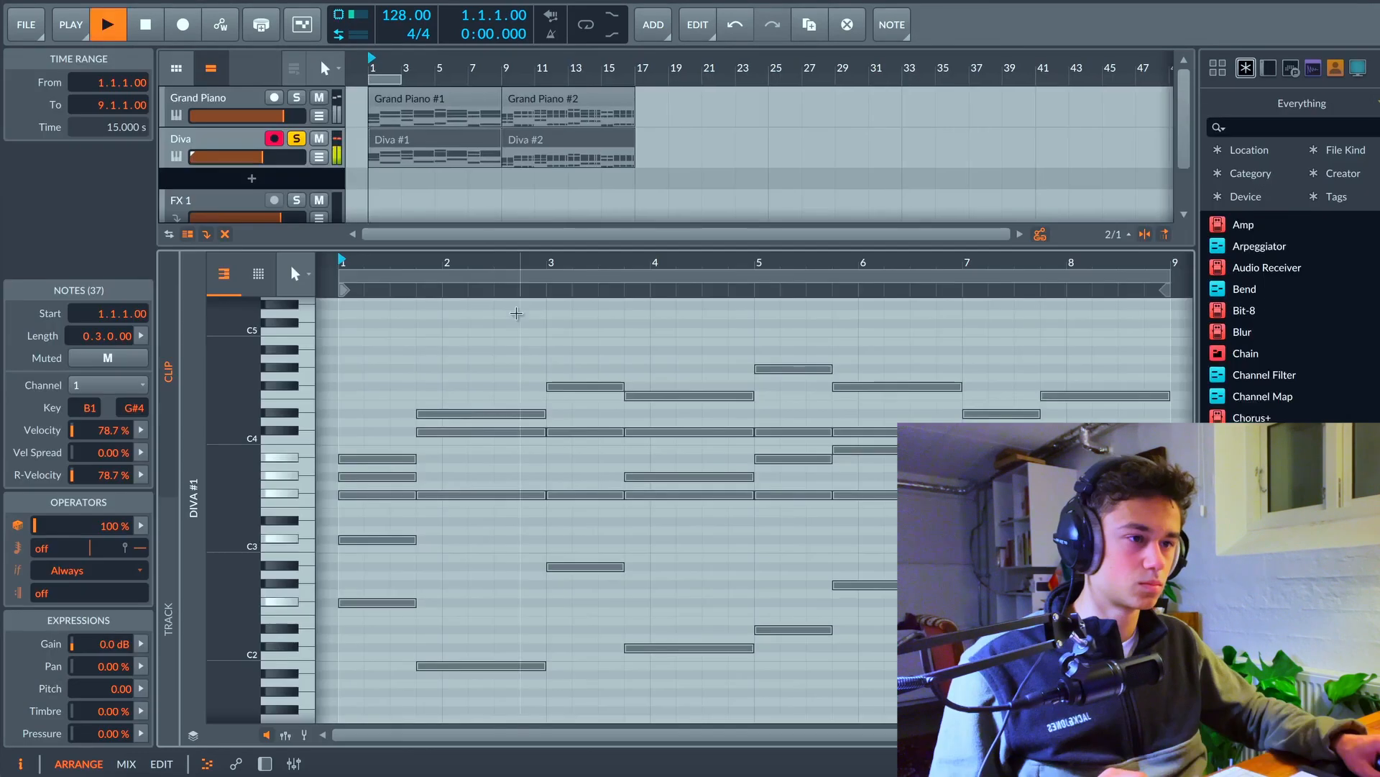
Play back the Diva chord layer soloed and together with the Grand Piano from bar 1.
key(space)
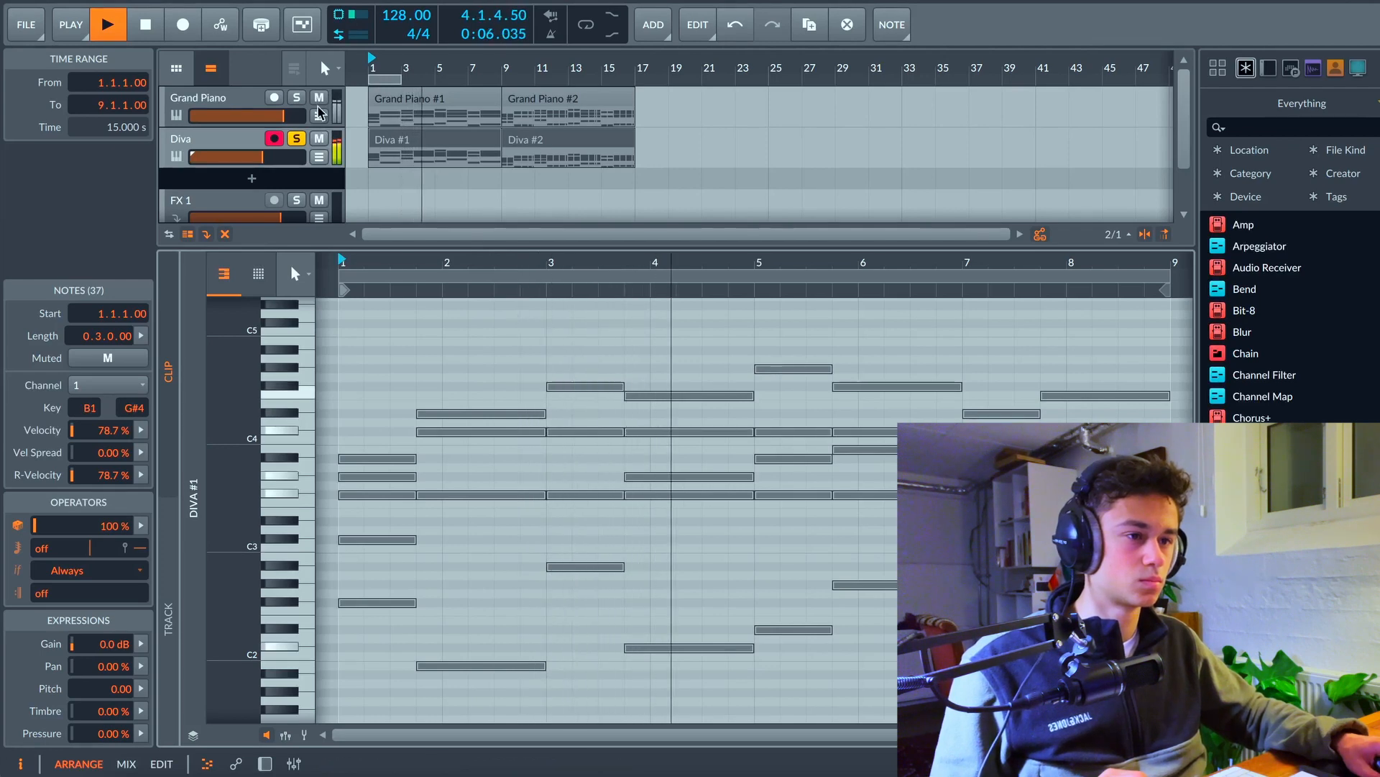
key(space)
key(space)
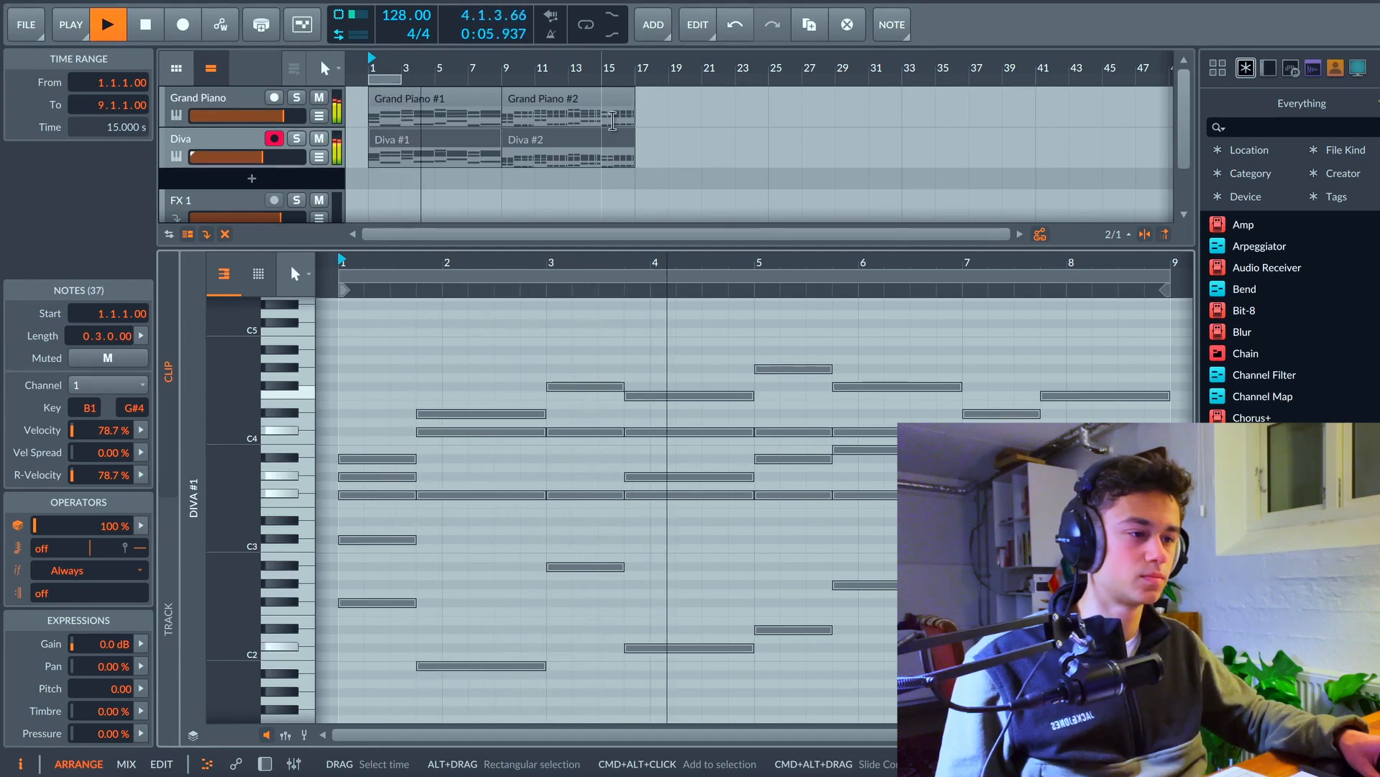
key(space)
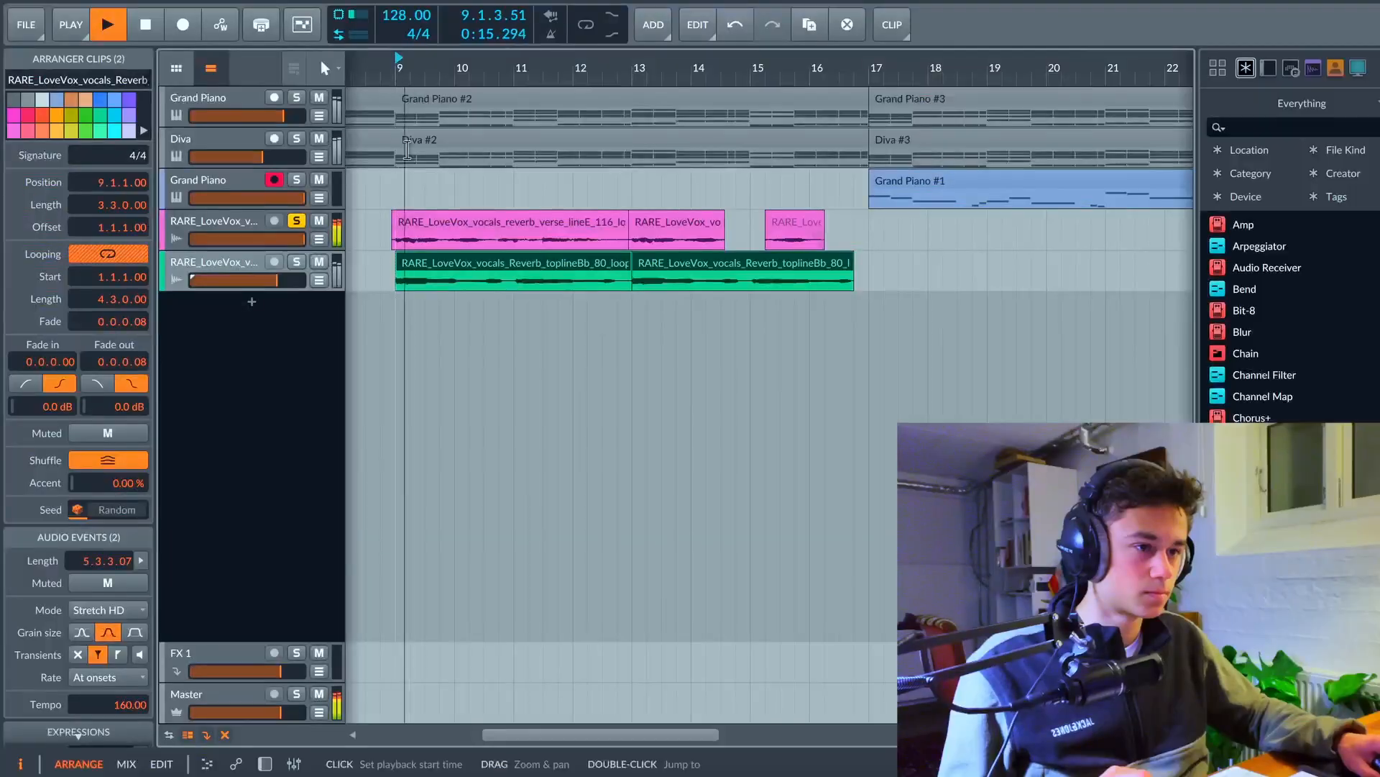
Select the pink vocal track and check the stretch mode choices for the green toplineBb vocal clips.
click(512, 376)
click(209, 227)
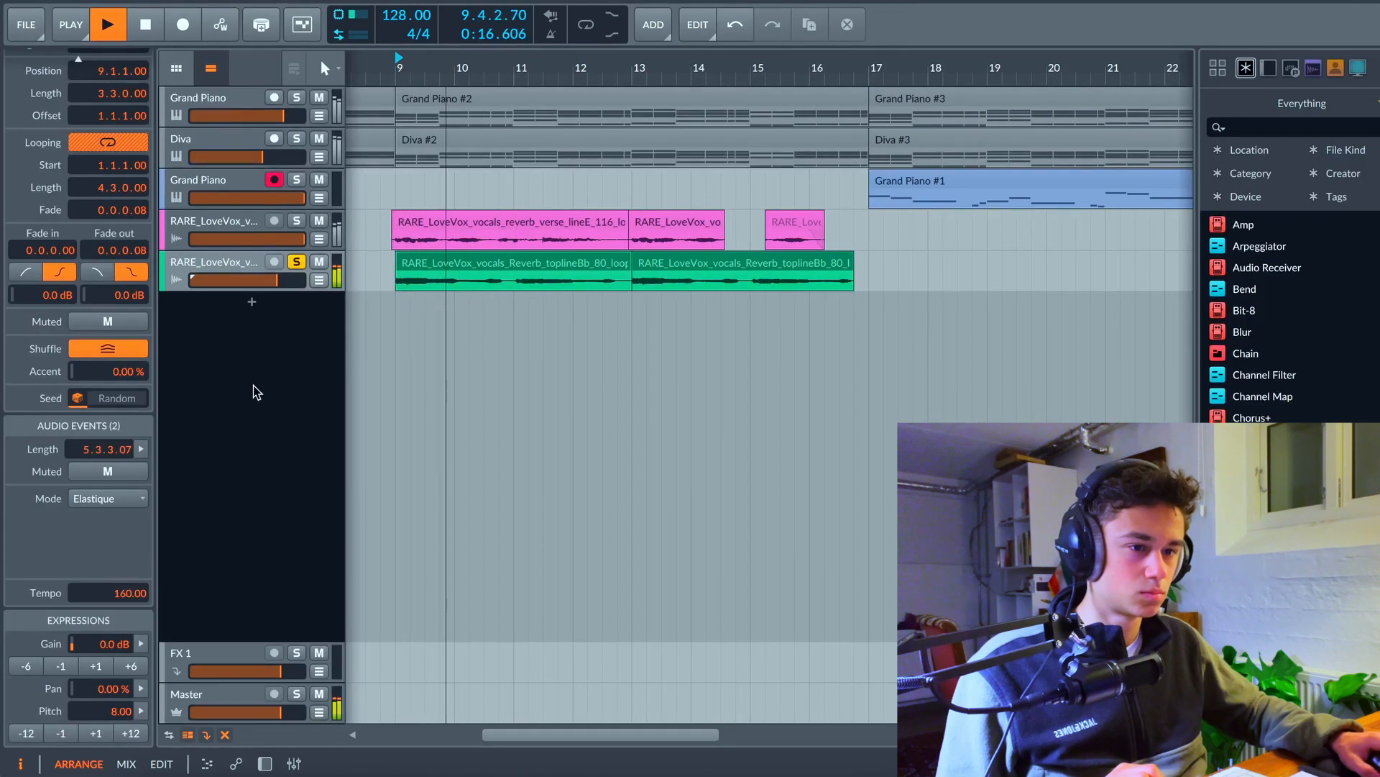
click(109, 498)
click(113, 504)
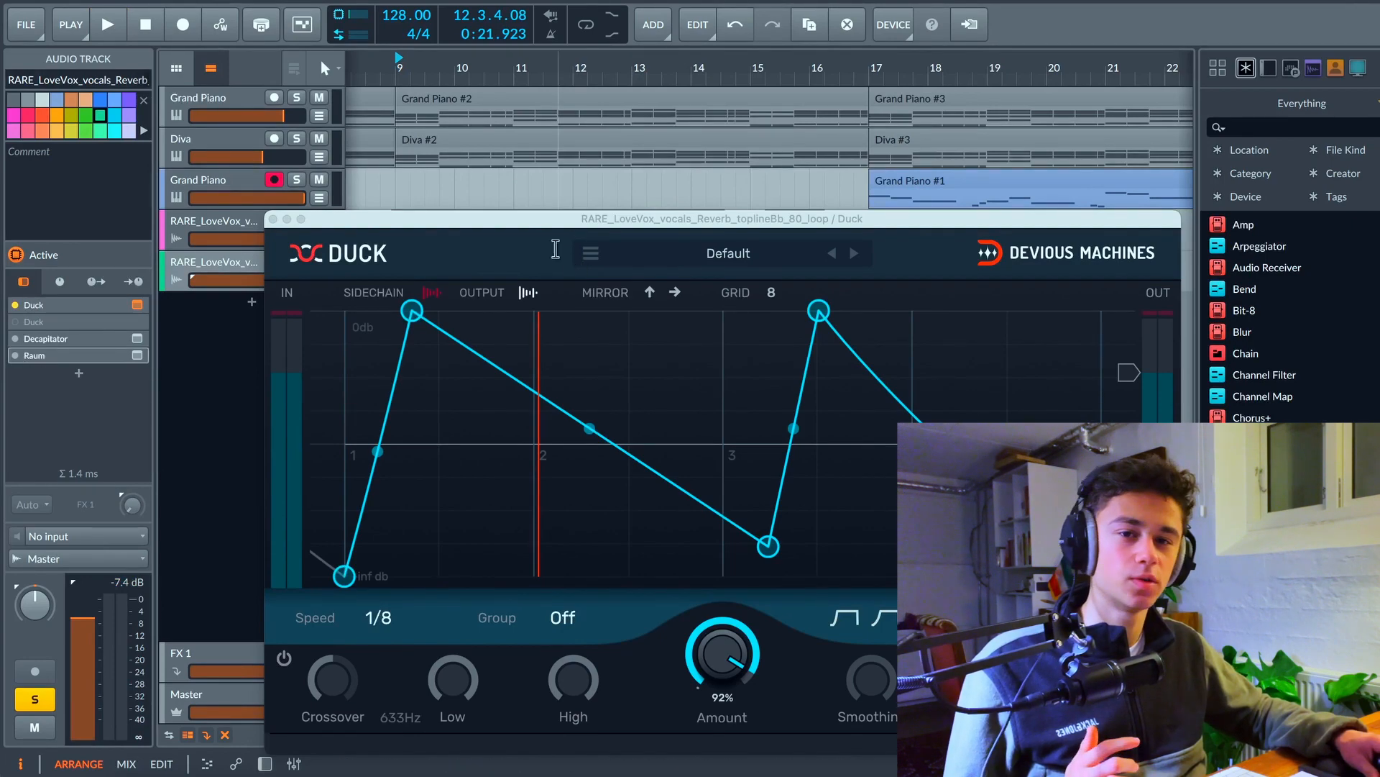
Audition the soloed toplineBb vocal track with Duck, Decapitator and Raum, opening the Decapitator and Raum windows in turn.
key(space)
drag(477, 221, 458, 189)
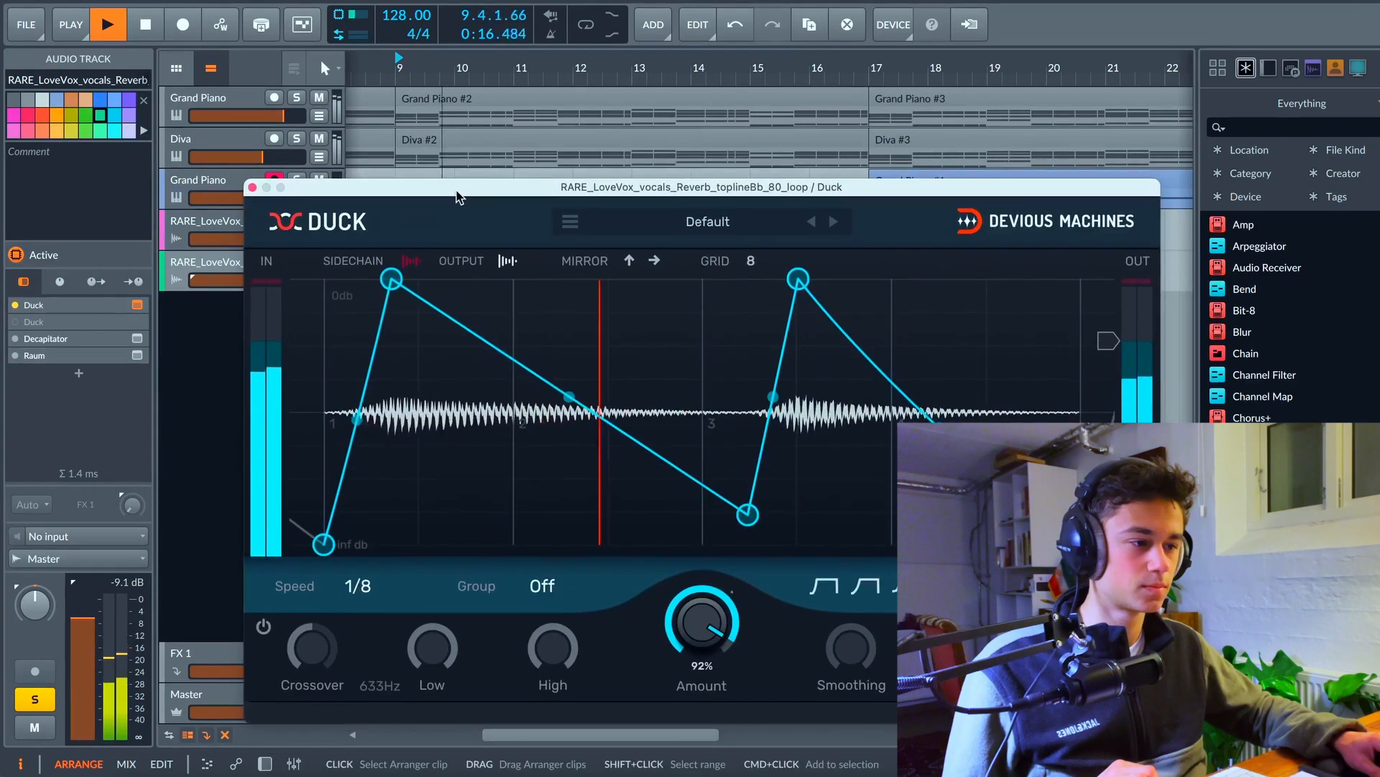
click(137, 338)
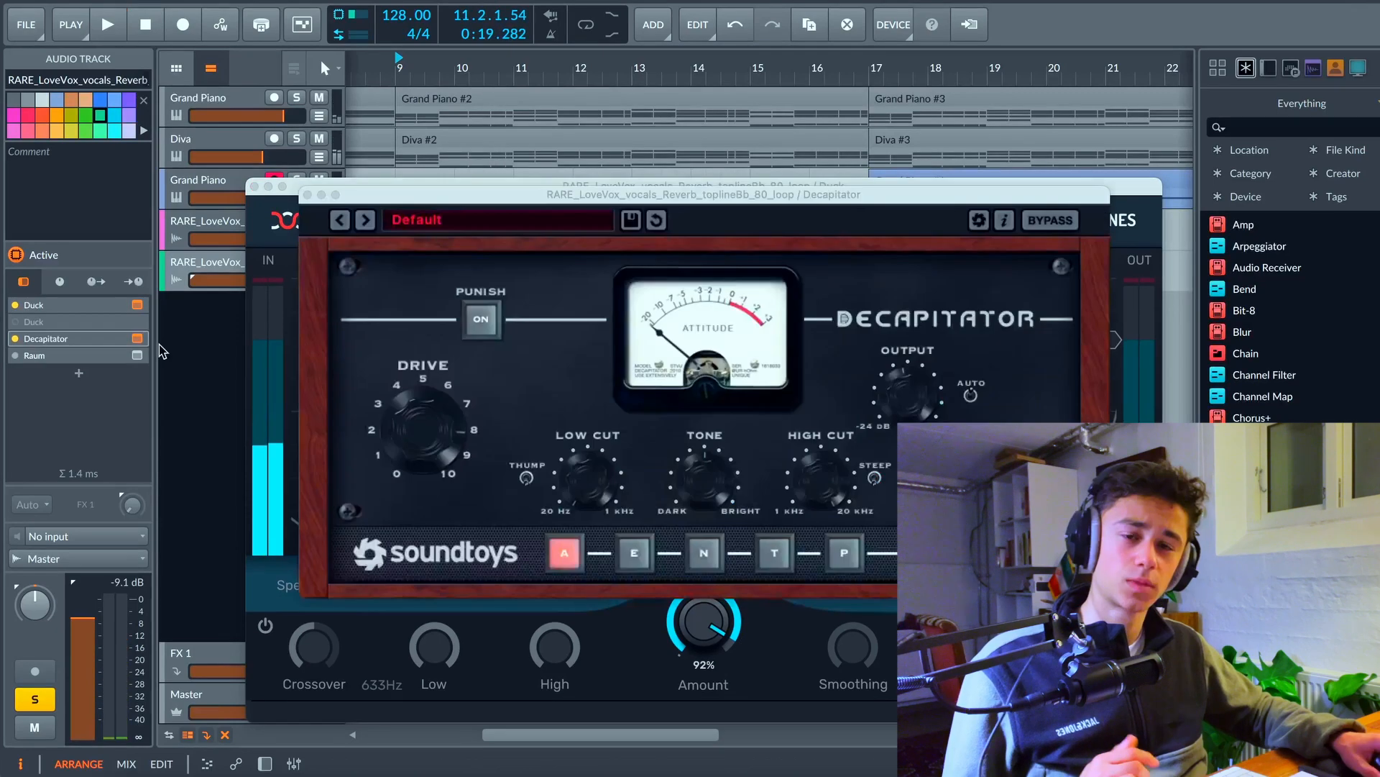
key(space)
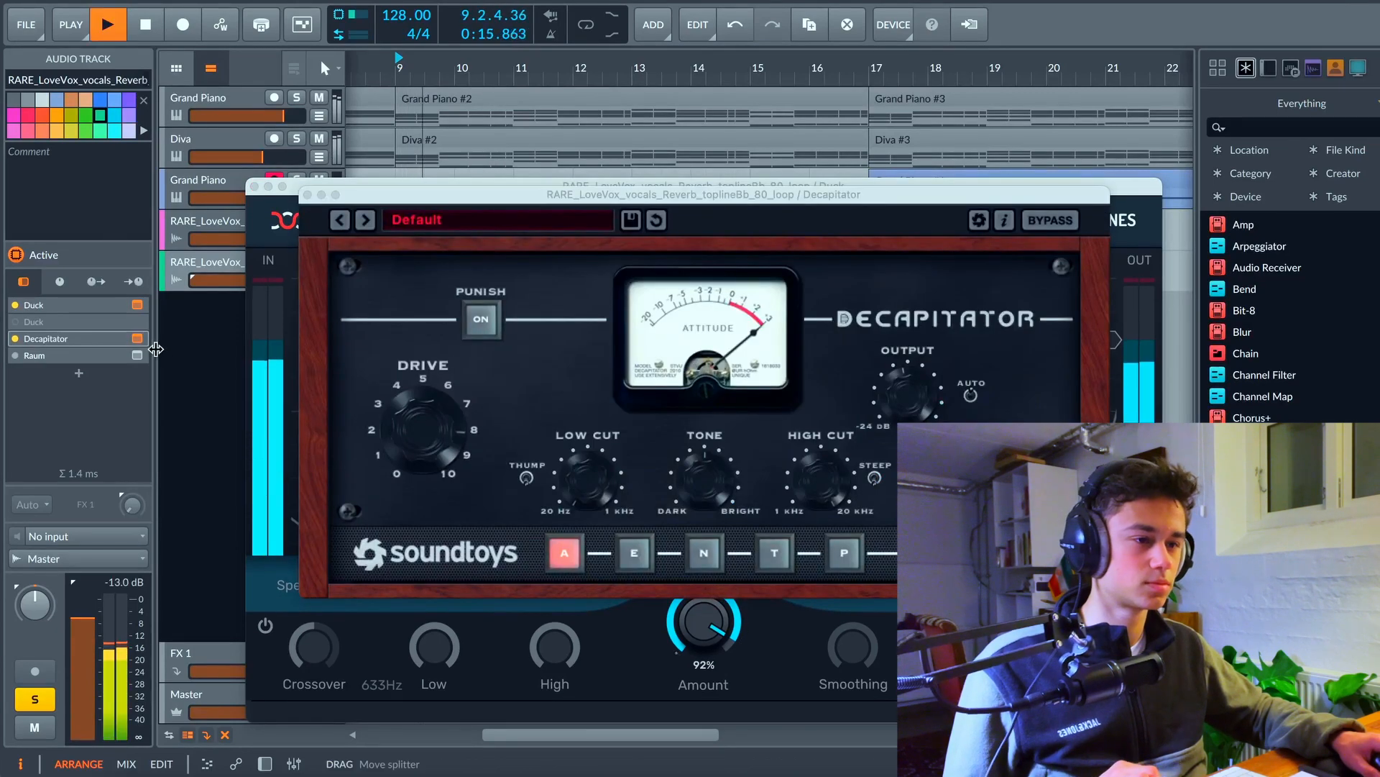
click(137, 355)
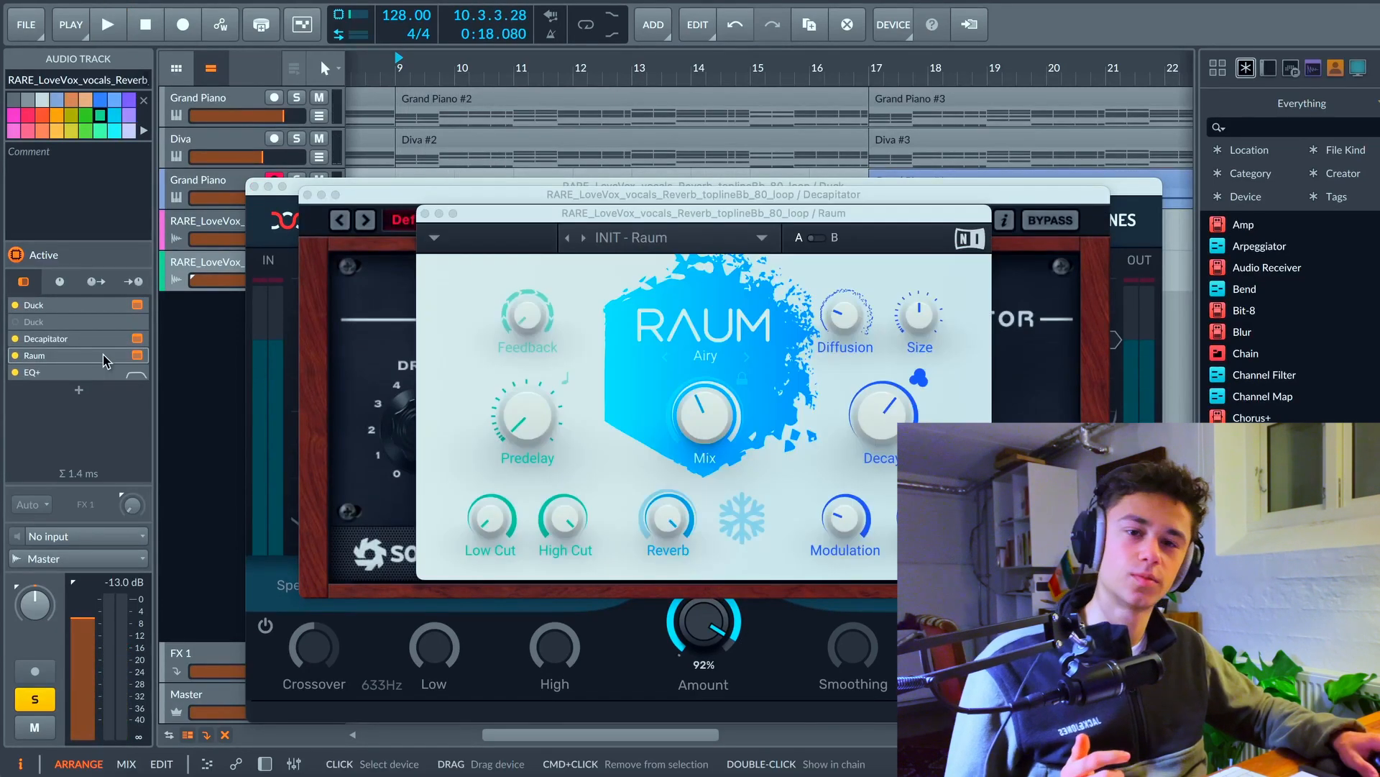
key(space)
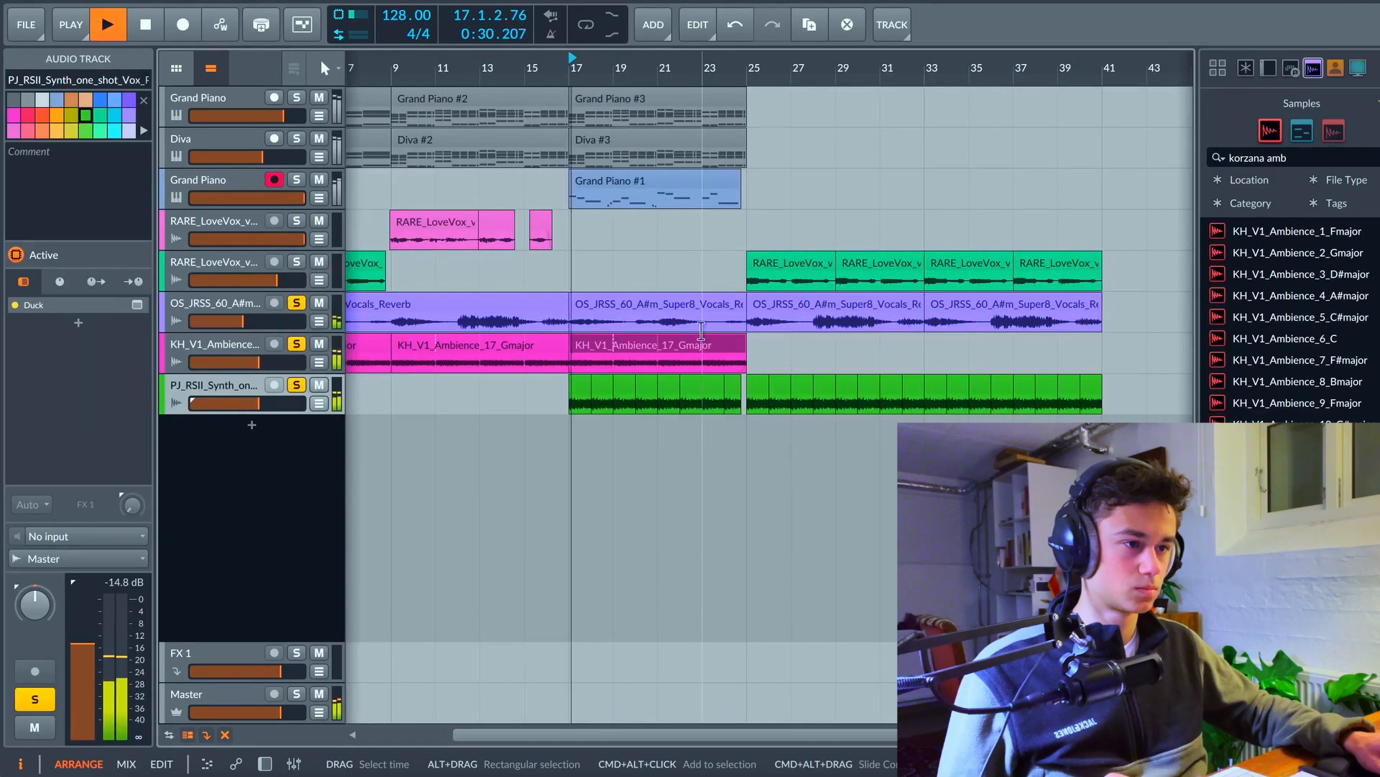
Set the playback start to bar 25 and play the soloed TAL U-No-LX-V2 chords.
click(683, 451)
scroll(625, 439, up, 5)
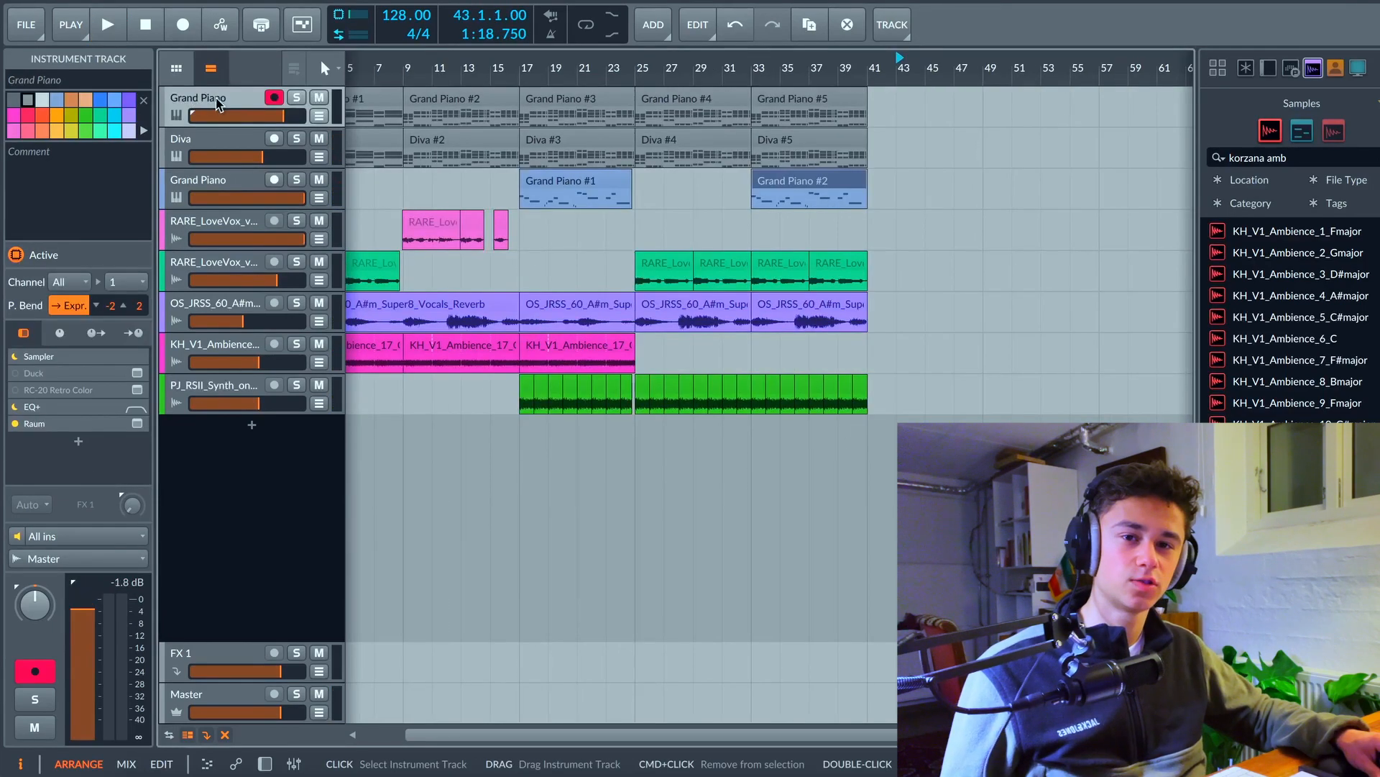
click(642, 70)
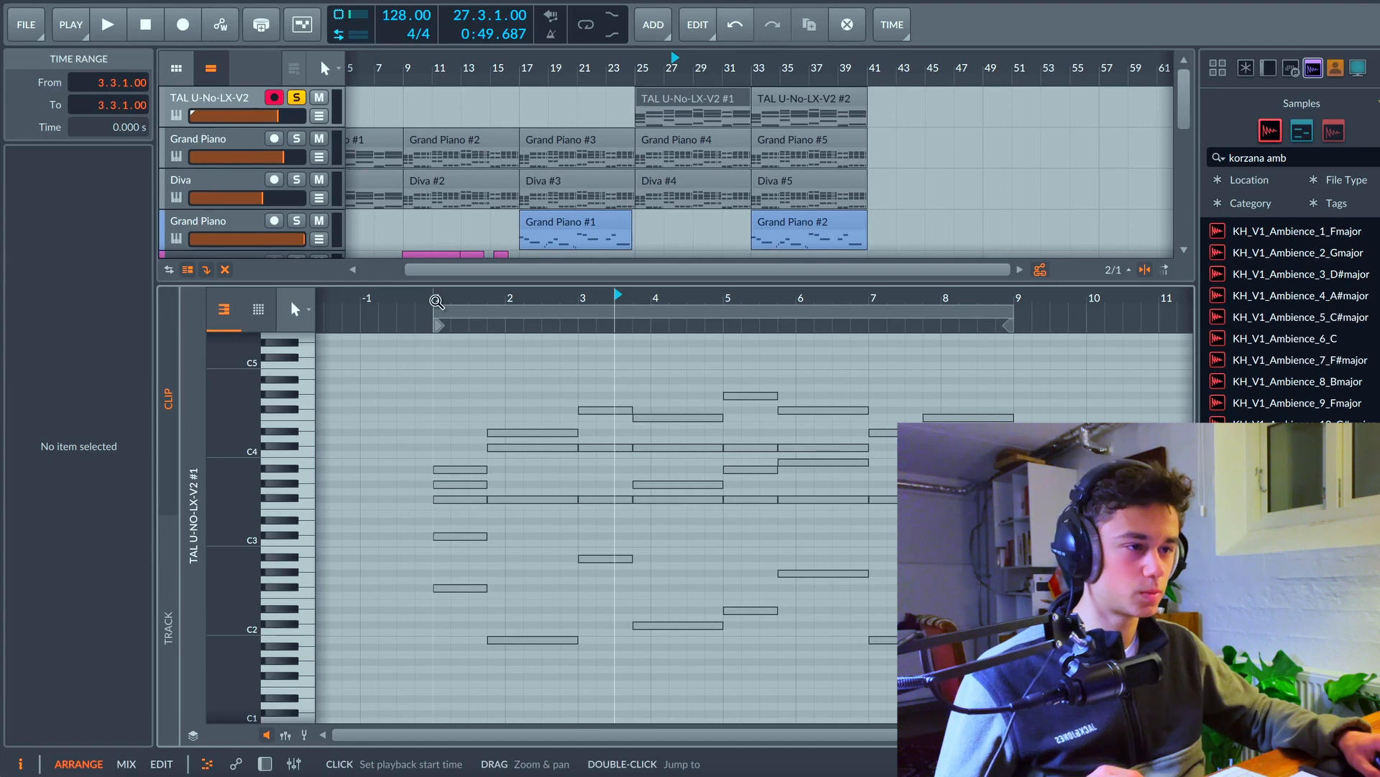
click(437, 301)
key(space)
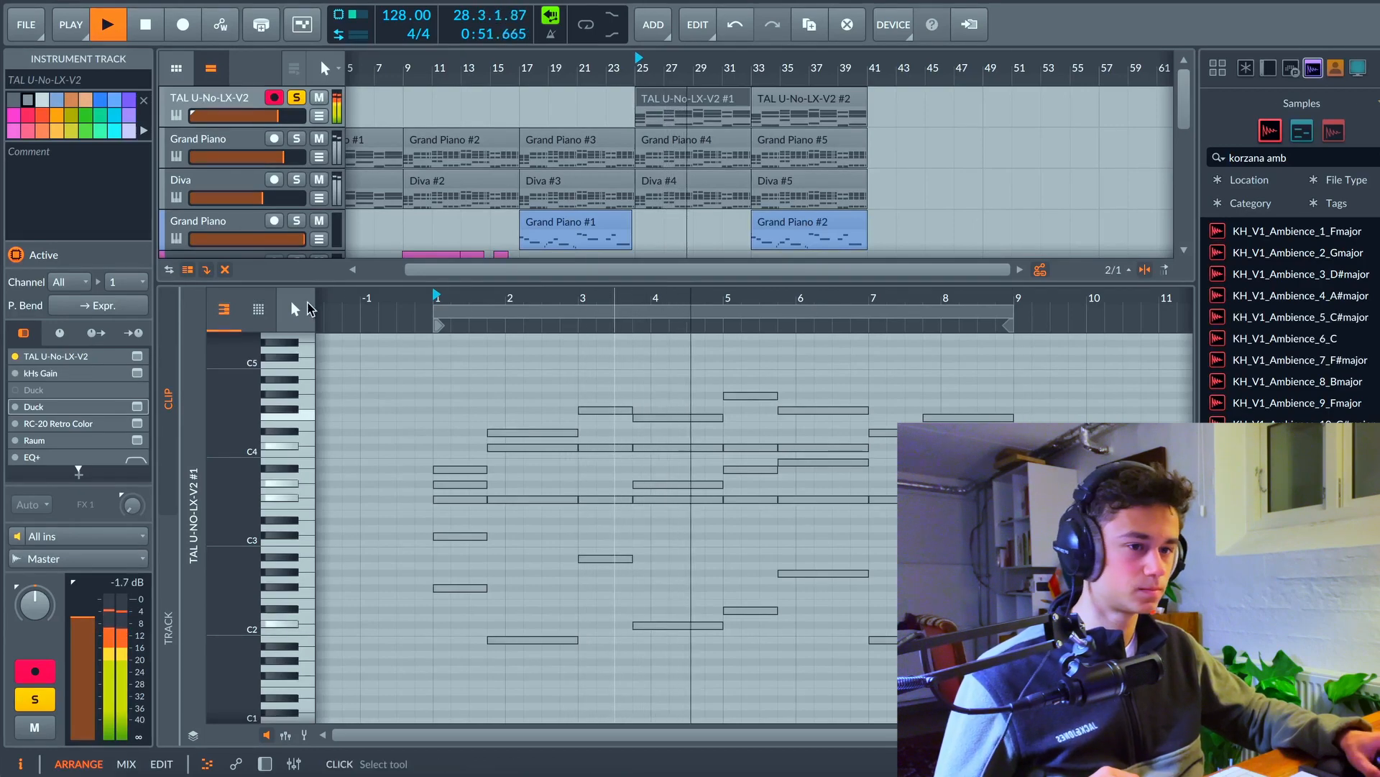
Audition the TAL U-No-LX-V2 chords through Duck with its on/off automation, RC-20 Retro Color and Raum.
key(space)
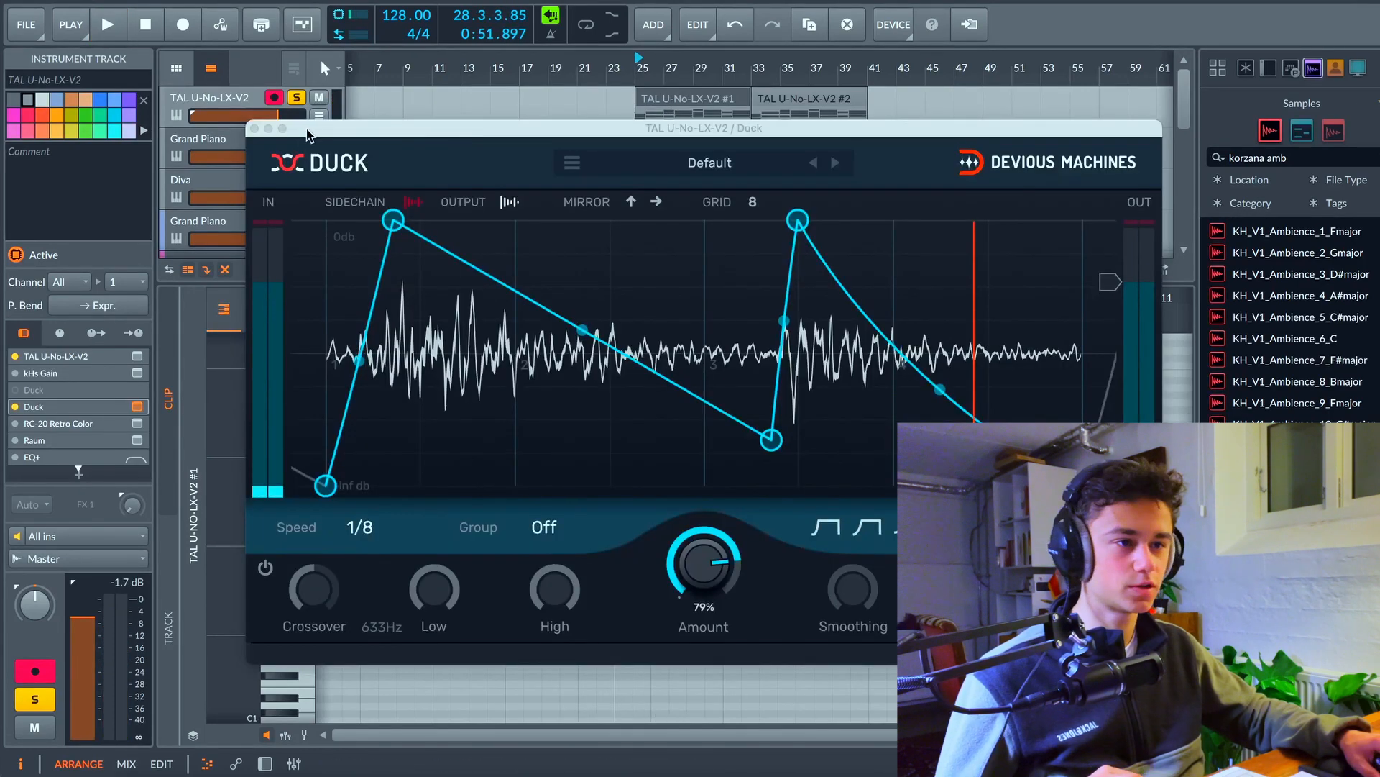
key(space)
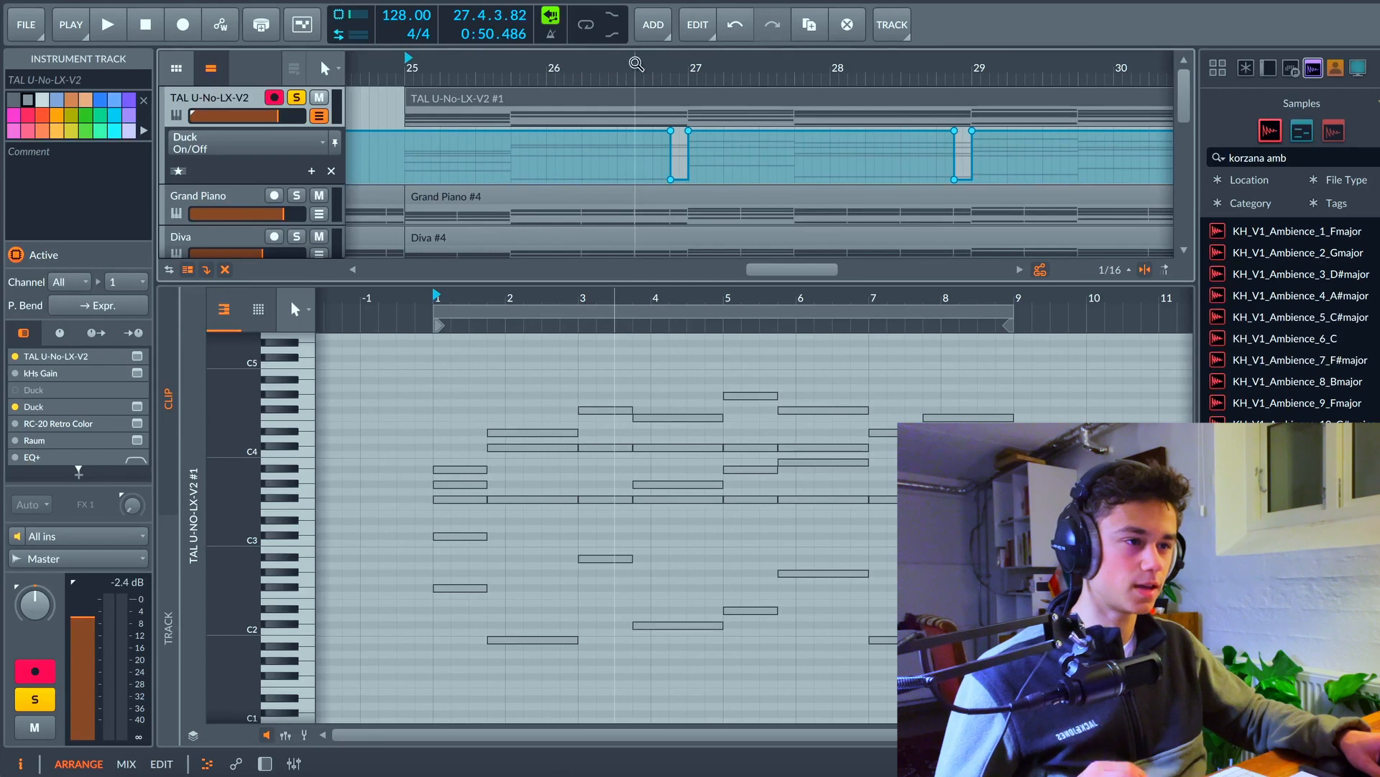
key(space)
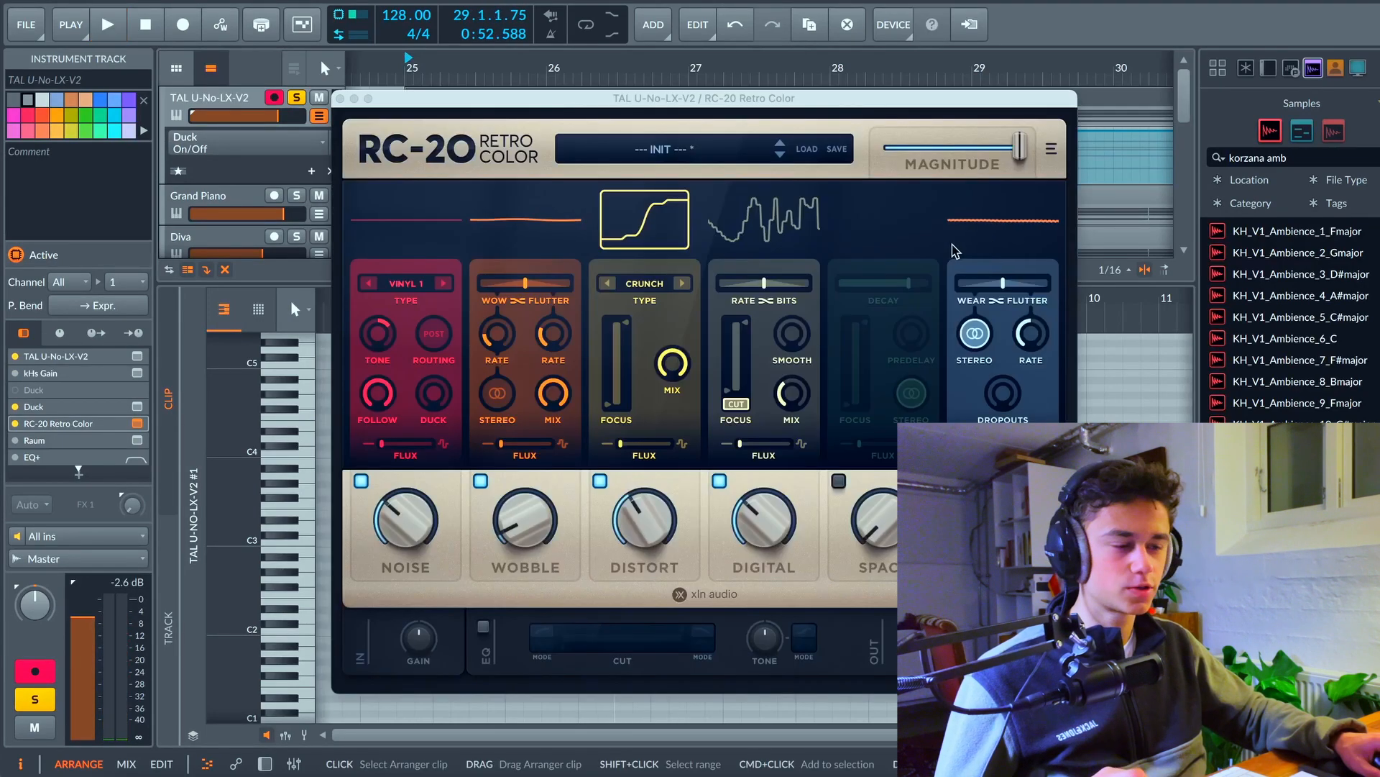
key(space)
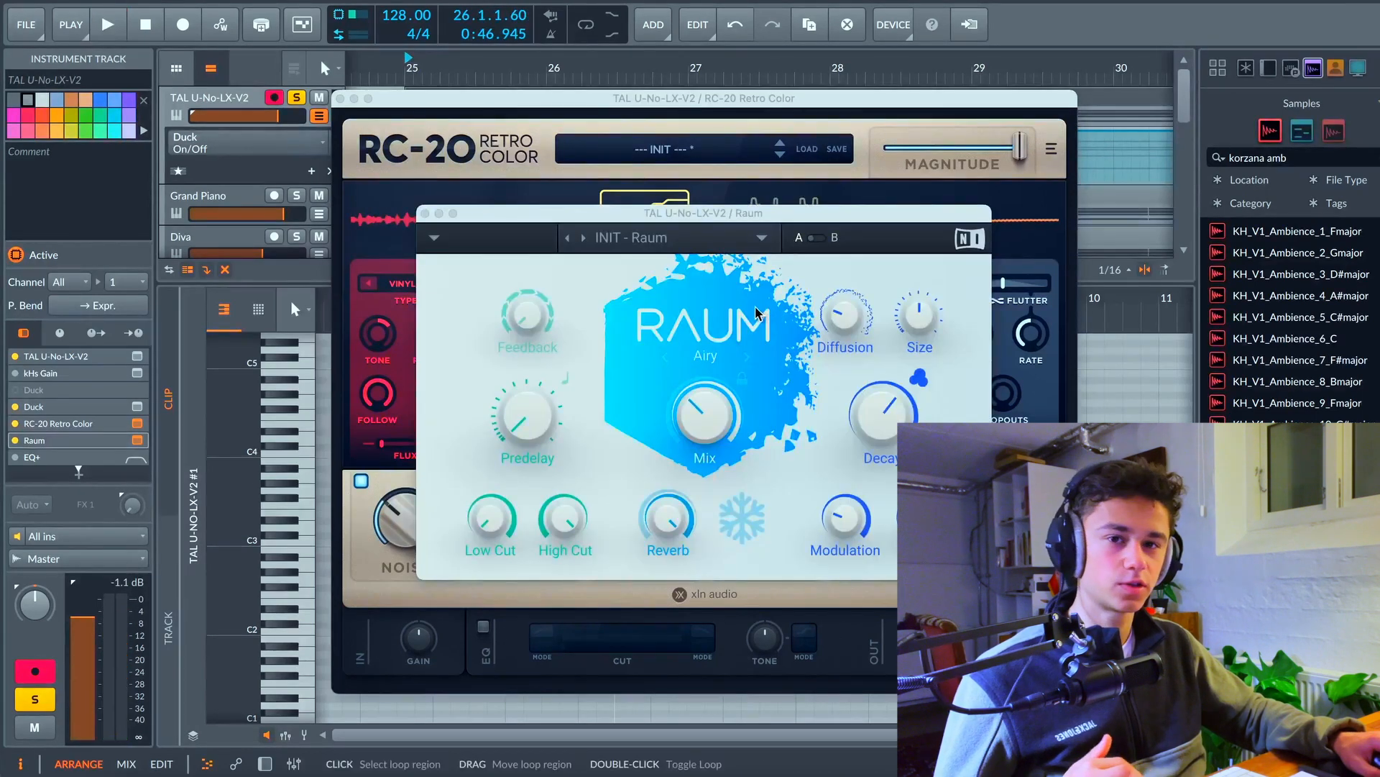
key(space)
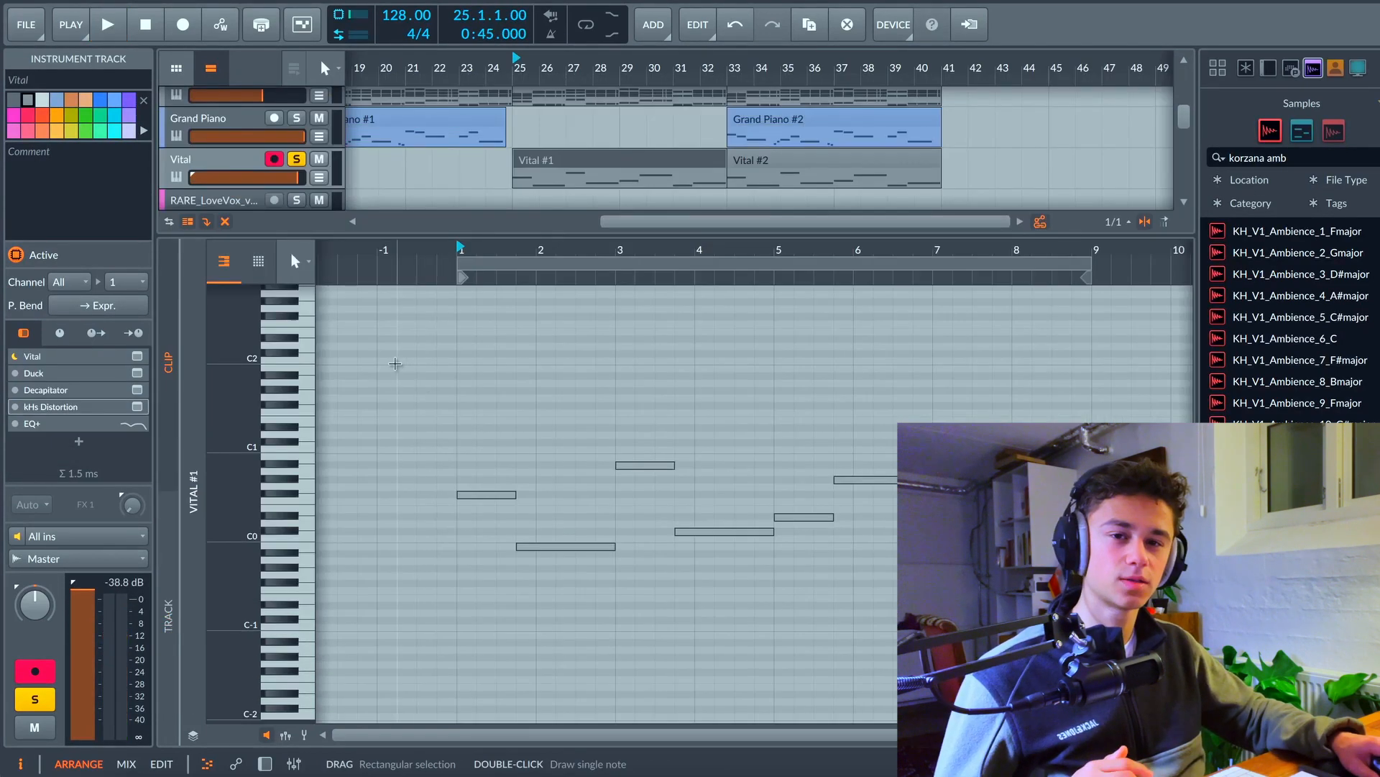
Play the Vital bass line from bar 25, and select and play the MNT_CV_vocal_duo_invocation_reverb_D vocal track.
key(space)
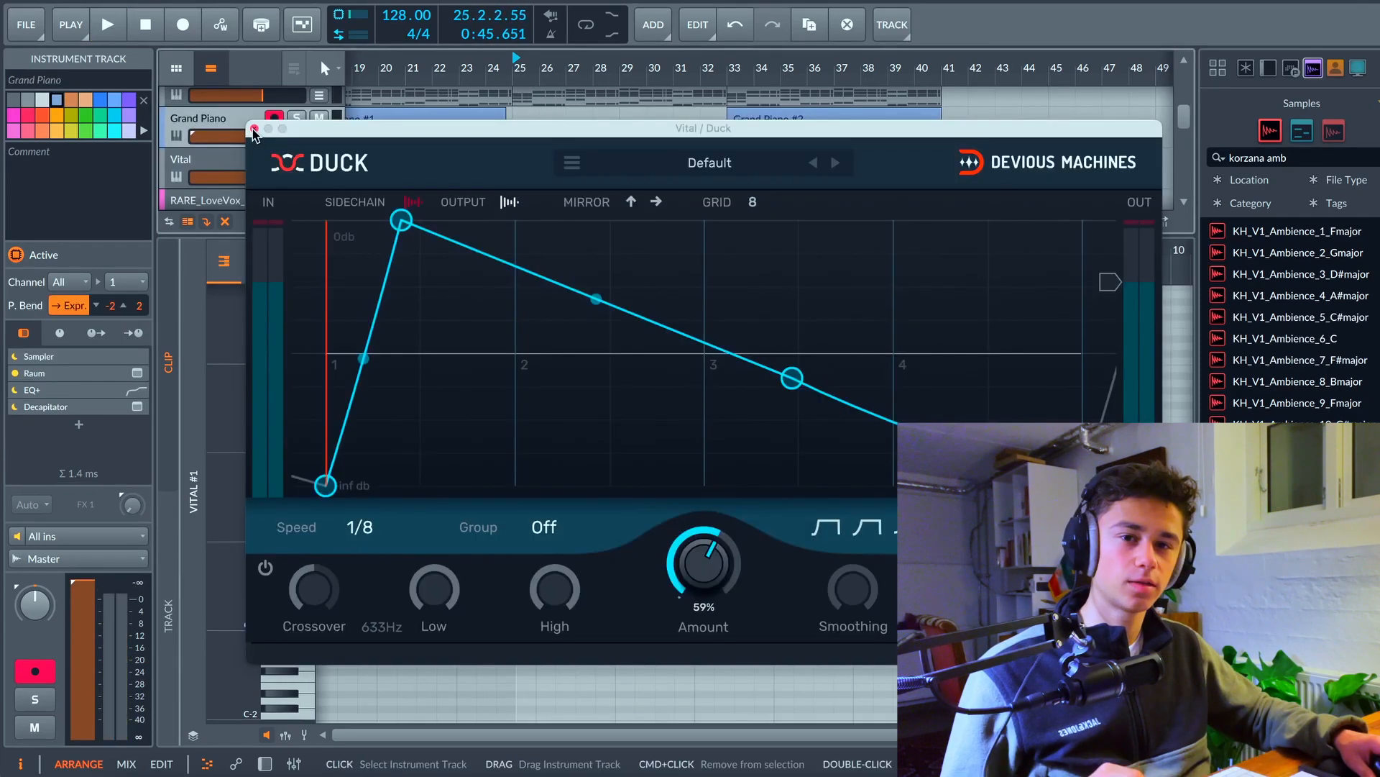
key(space)
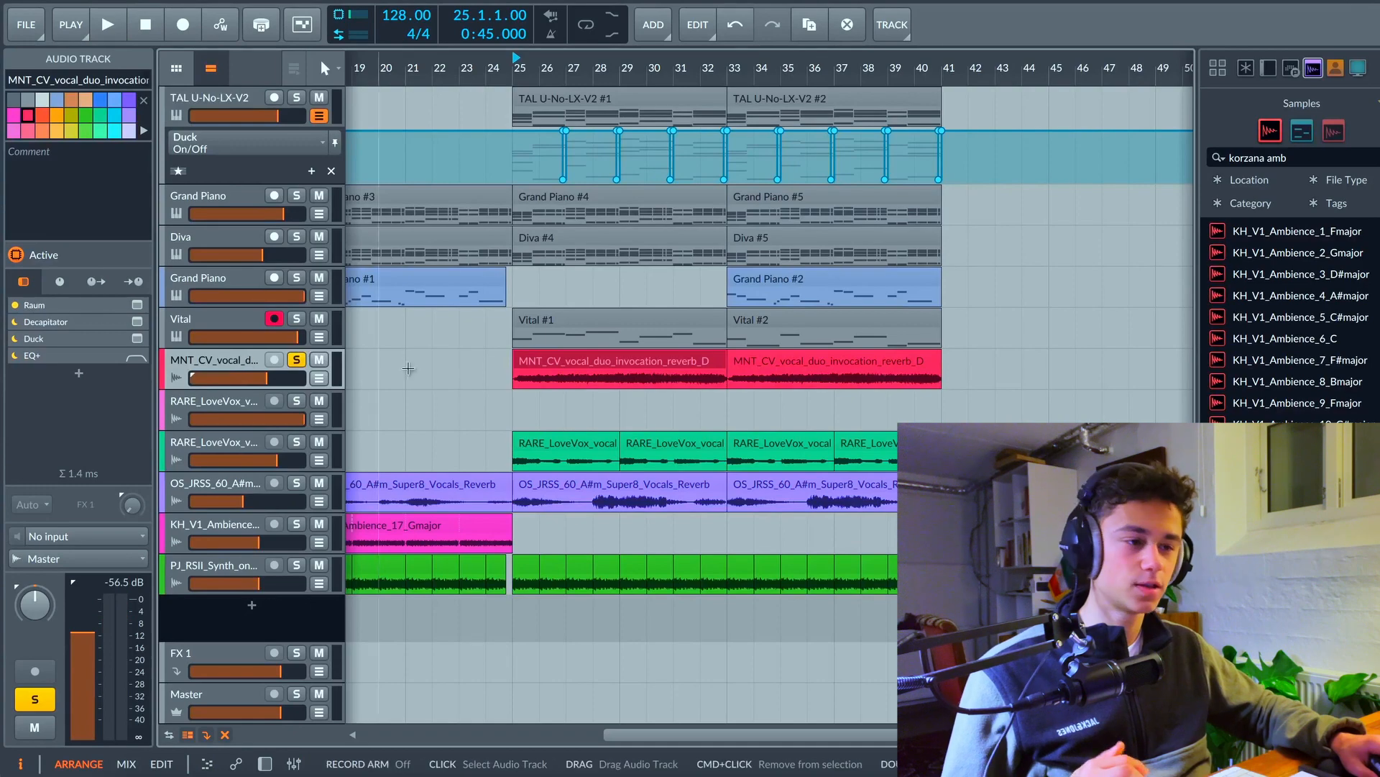
click(619, 364)
click(223, 362)
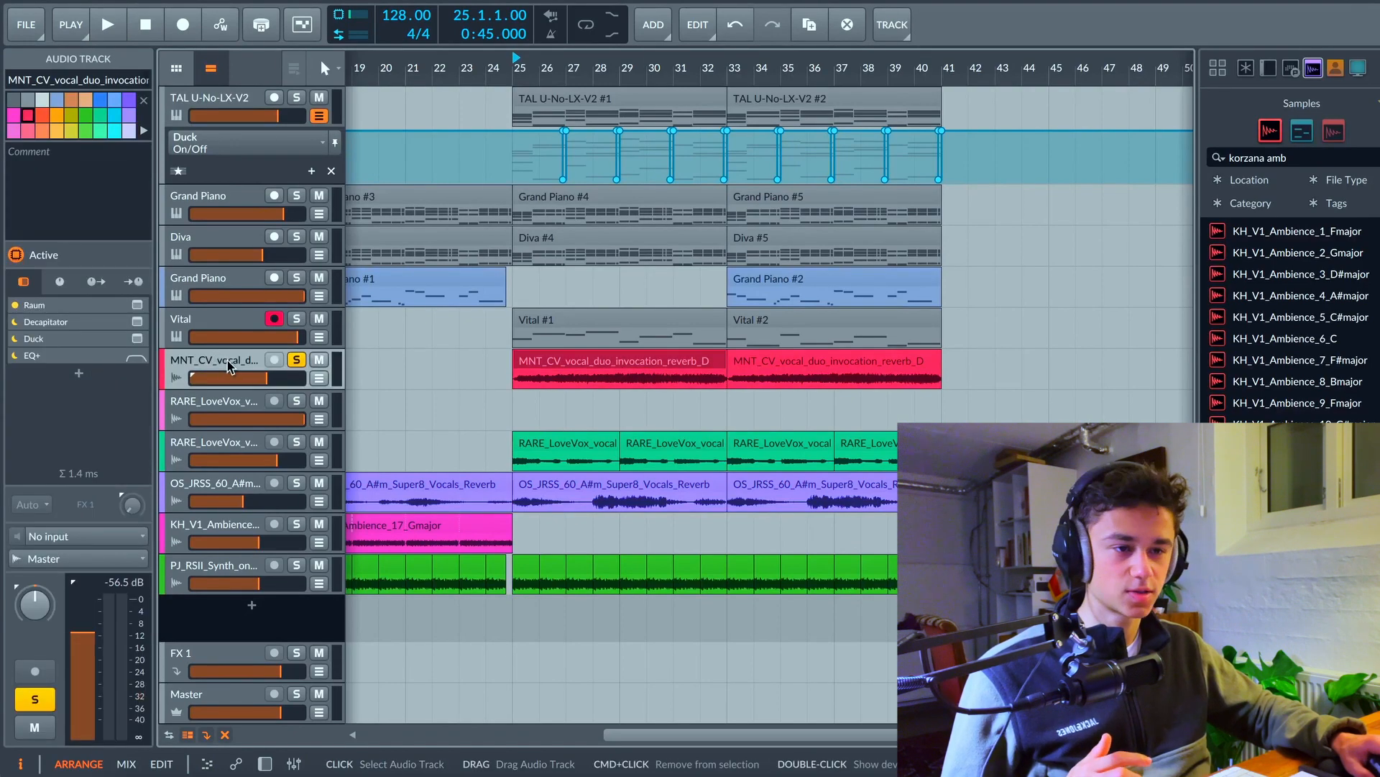
key(space)
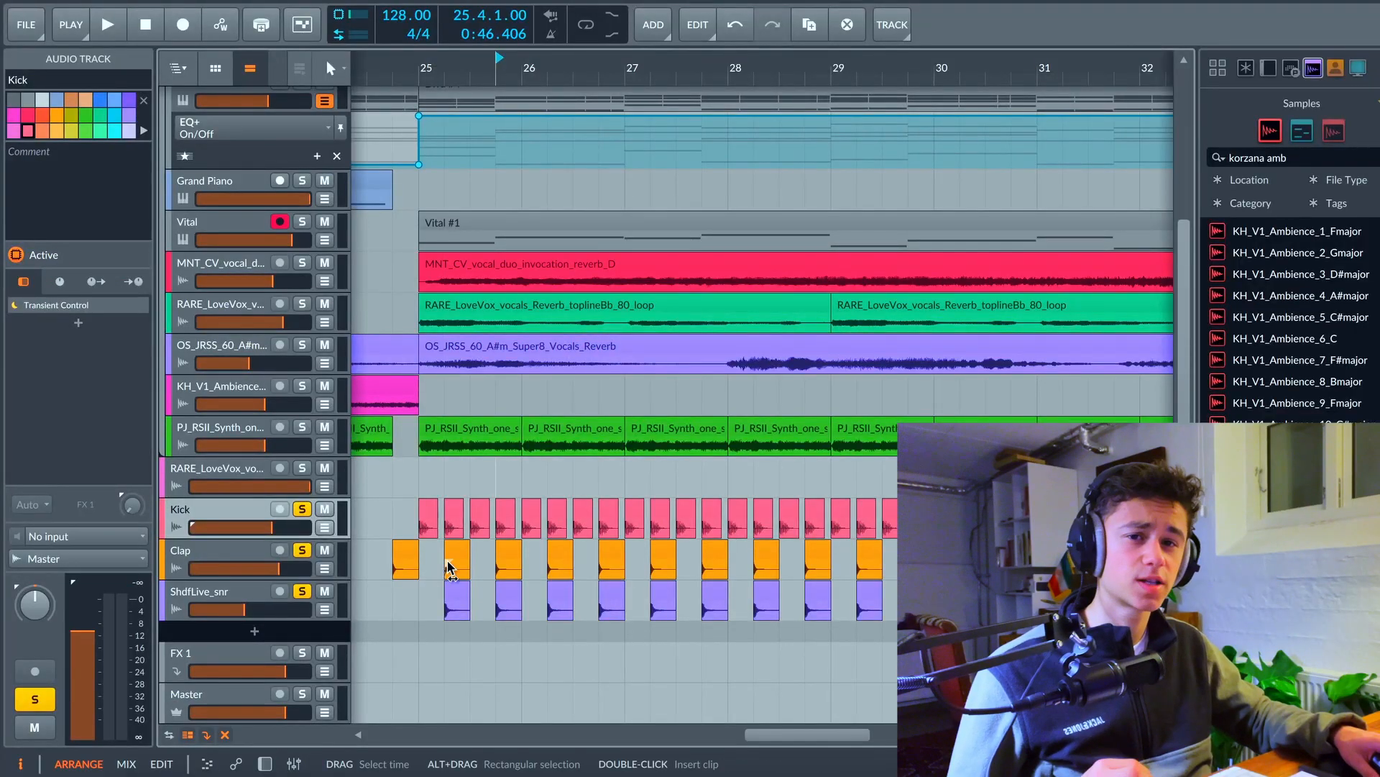
Set the playback start to bar 25 and play the soloed Kick, Clap and ShdfLive_snr tracks.
click(419, 77)
key(space)
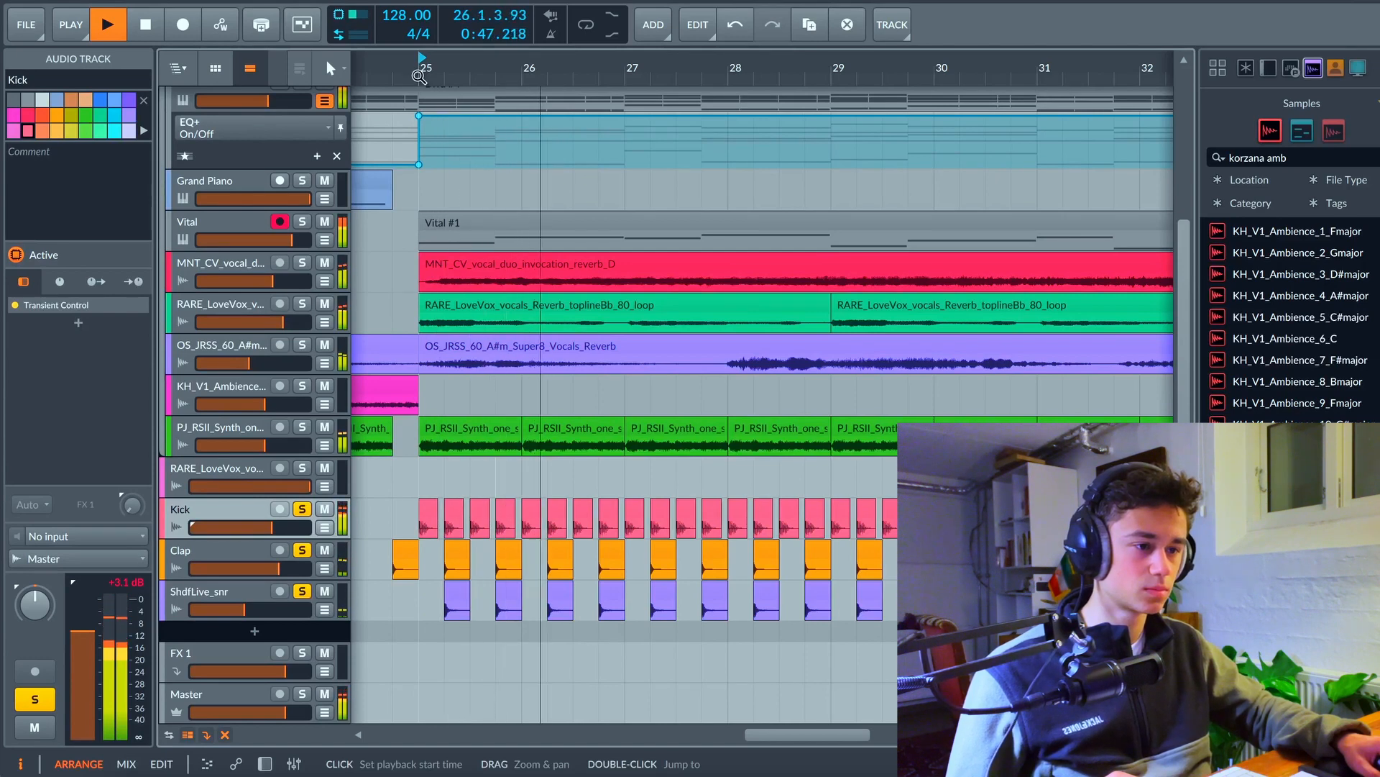
key(space)
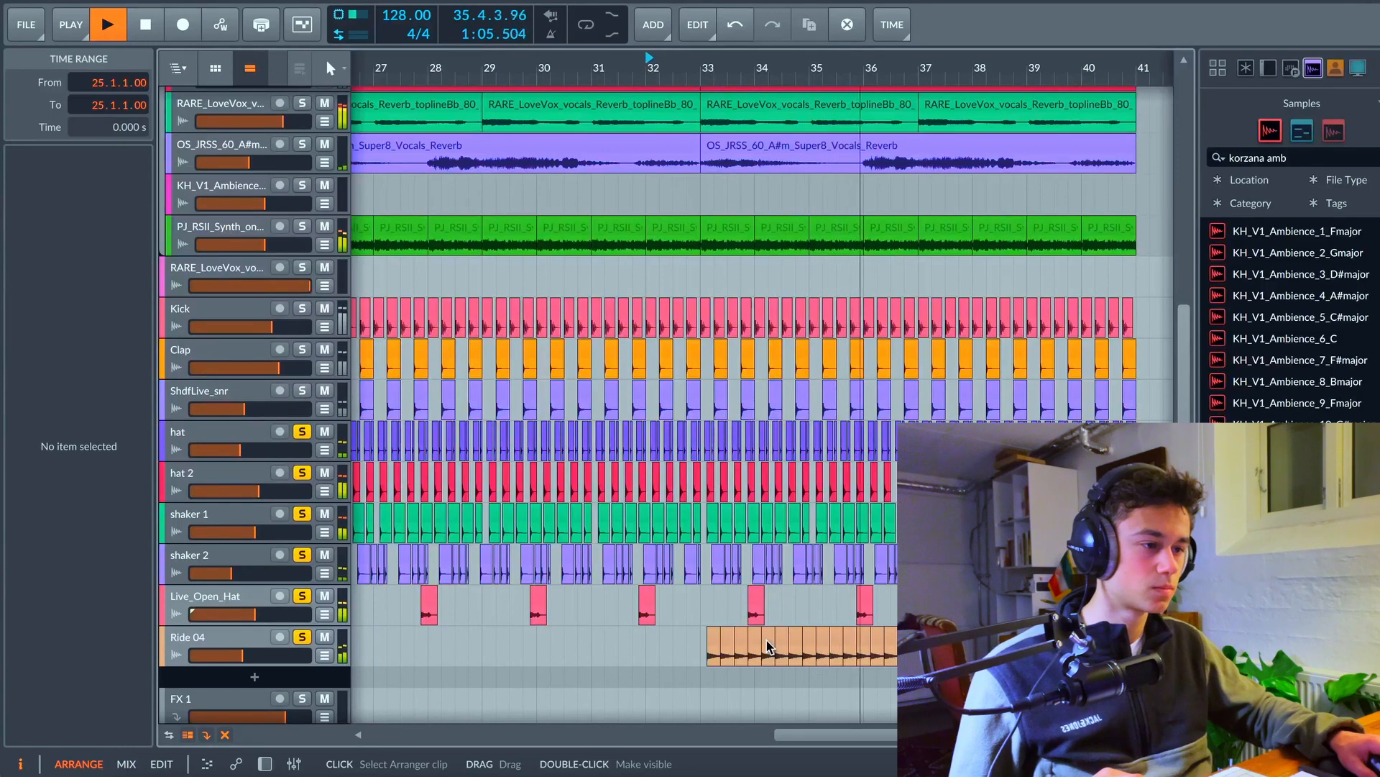
Play all soloed drum tracks together from bar 33, including the hats, shakers, open hat and Ride 04.
key(space)
key(space)
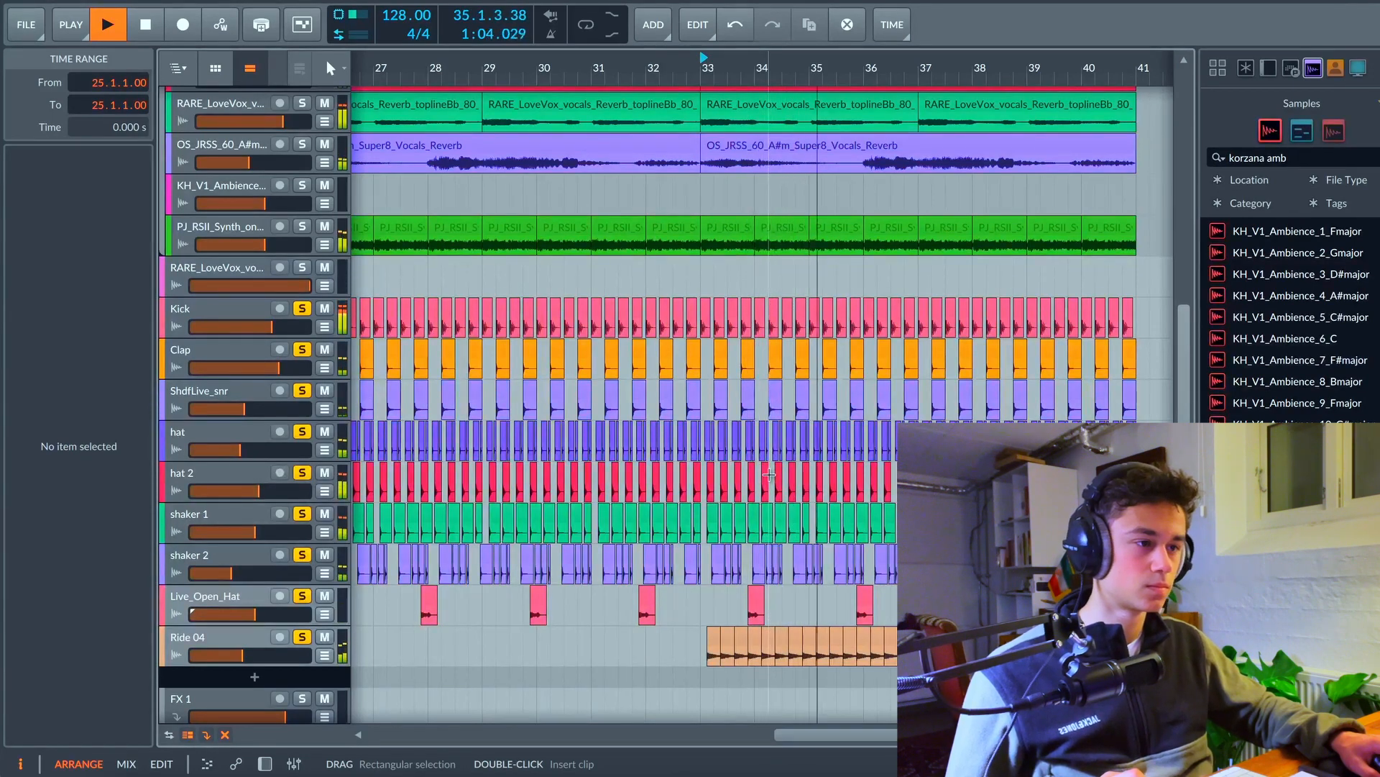
key(space)
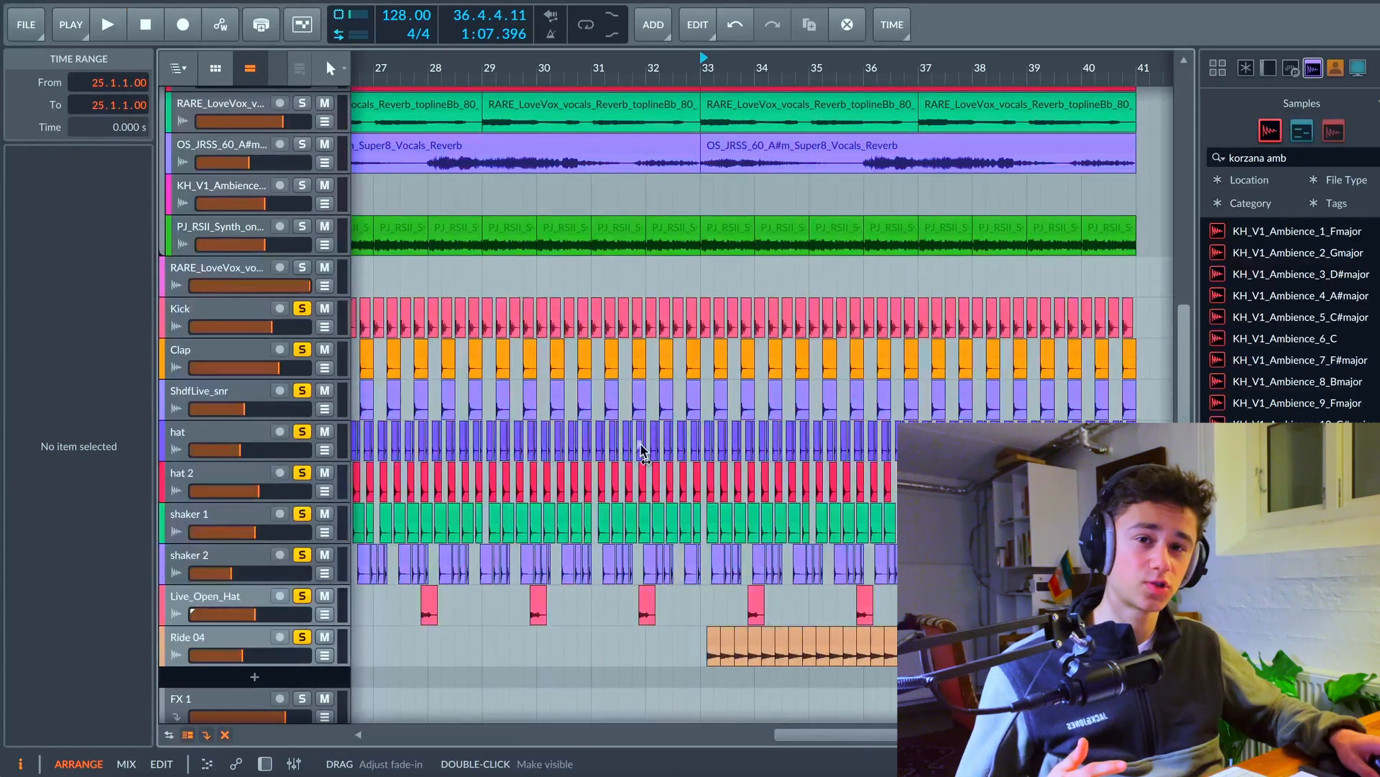